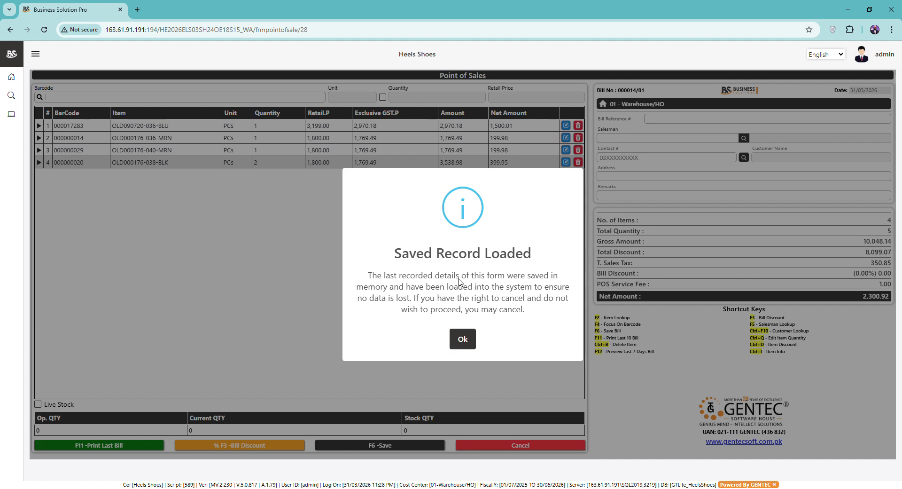
Step: Accept the Saved Record Loaded notice to restore bill 000014/01 with its four shoe items
left_click(463, 339)
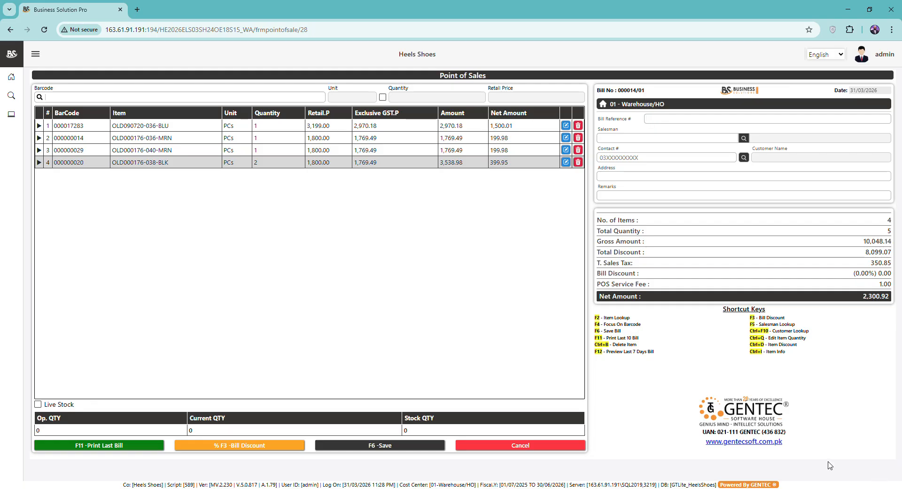
Step: Enter bill reference abc123 and assign salesman 00004 from the salesman list
type("abc123")
left_click(743, 138)
left_click(582, 191)
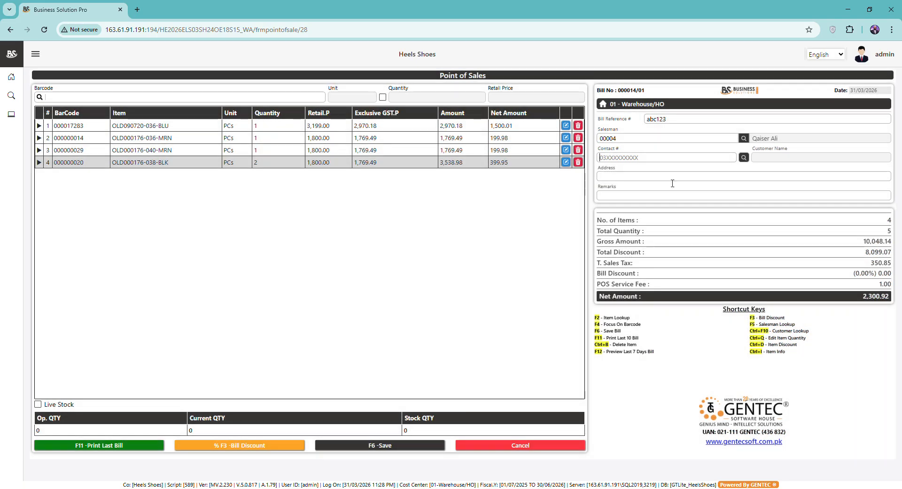
Step: Enter the customer's contact number and address, and expand the fourth item's discount details
key("Tab")
type("25years")
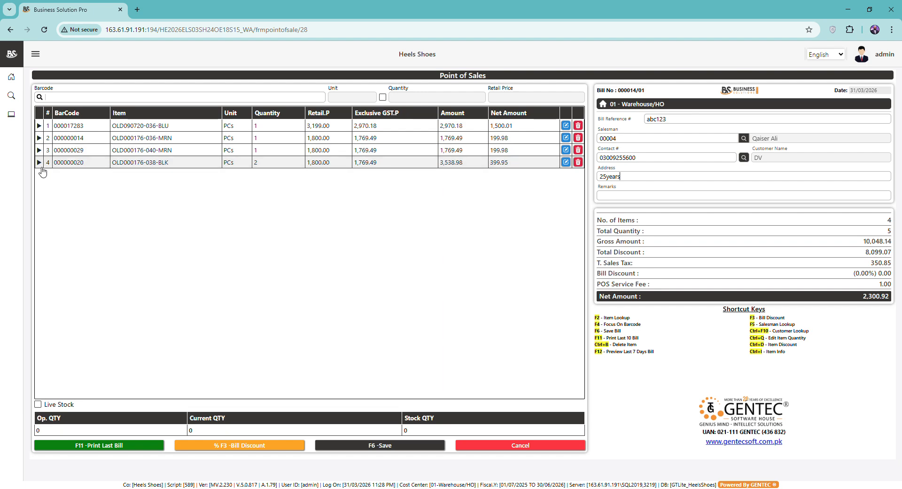
left_click(41, 167)
Step: Change OLD000176-040-MRN's quantity to 2, making total quantity 6 and net 2,500.89
left_click(285, 161)
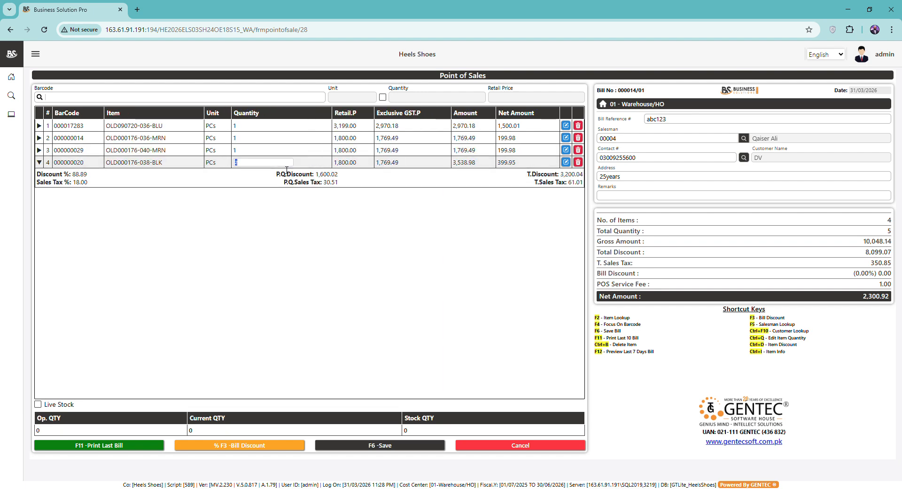
key("Up")
type("2")
key("Down")
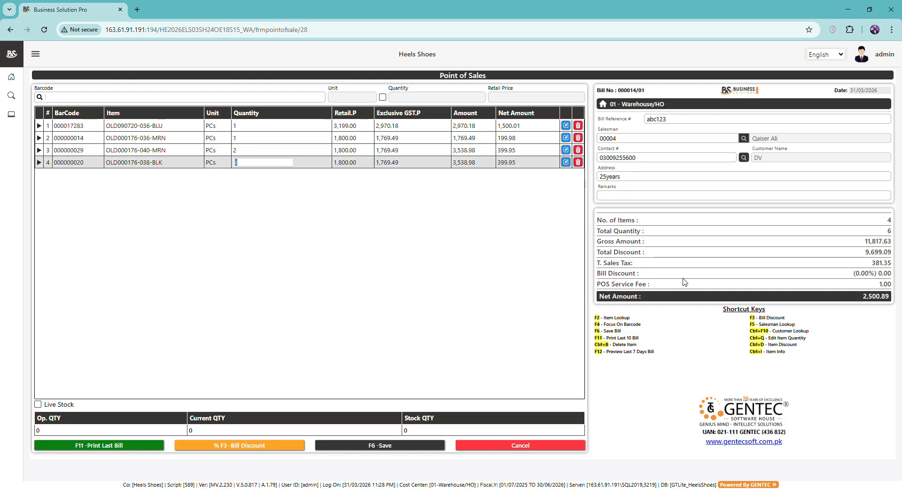
key("Return")
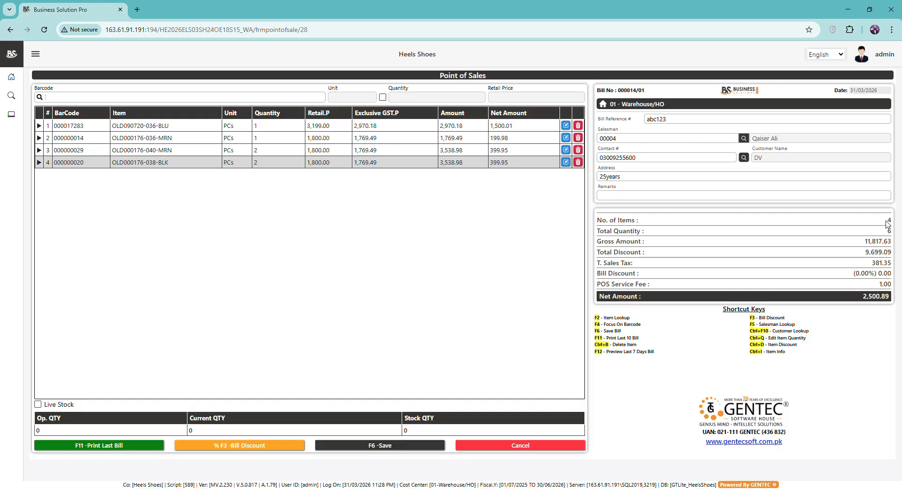
scroll(889, 224, "up", 5)
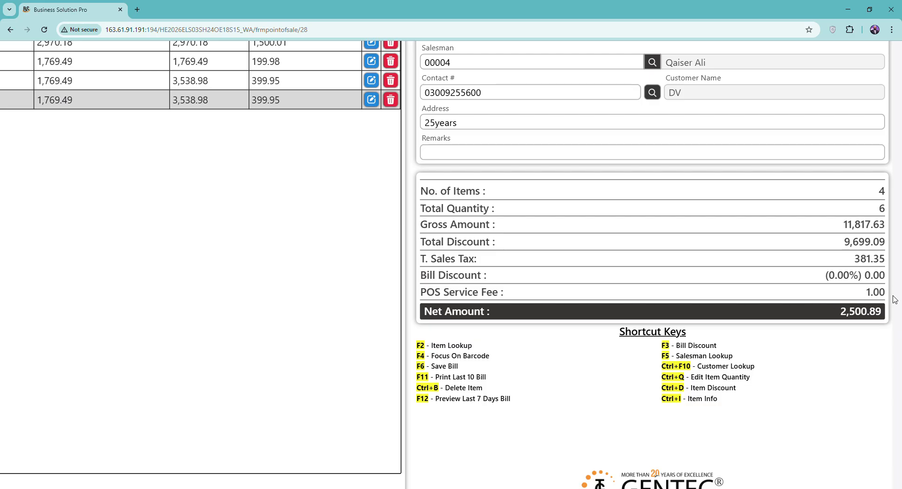
scroll(856, 323, "down", 5)
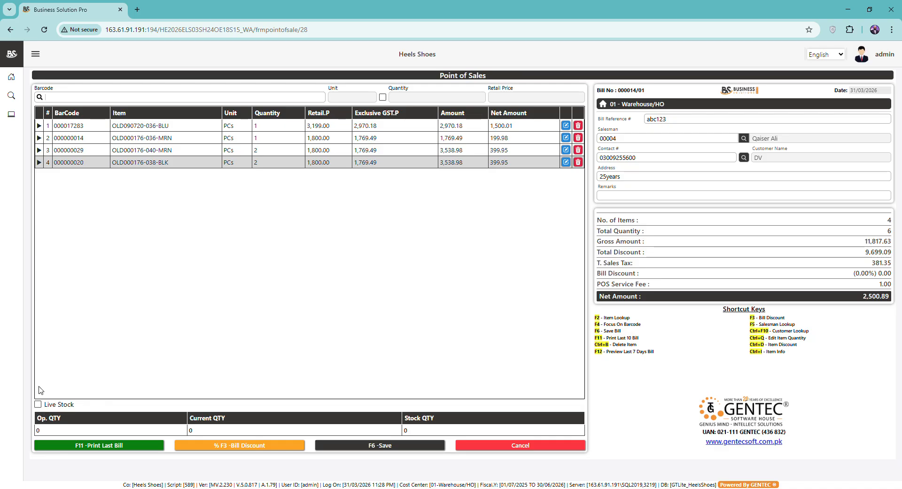
scroll(39, 405, "up", 4)
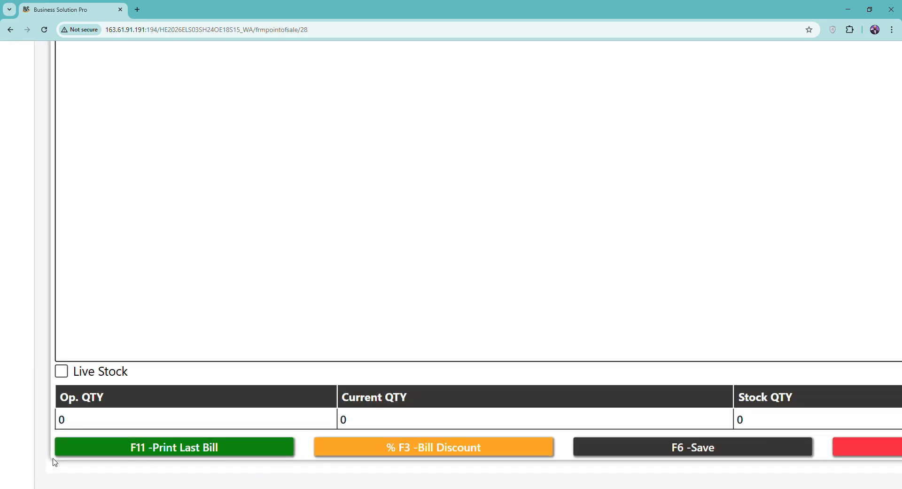
Step: Enable Live Stock and check the stock quantities of the second, third and fourth items
left_click(61, 371)
scroll(65, 375, "down", 4)
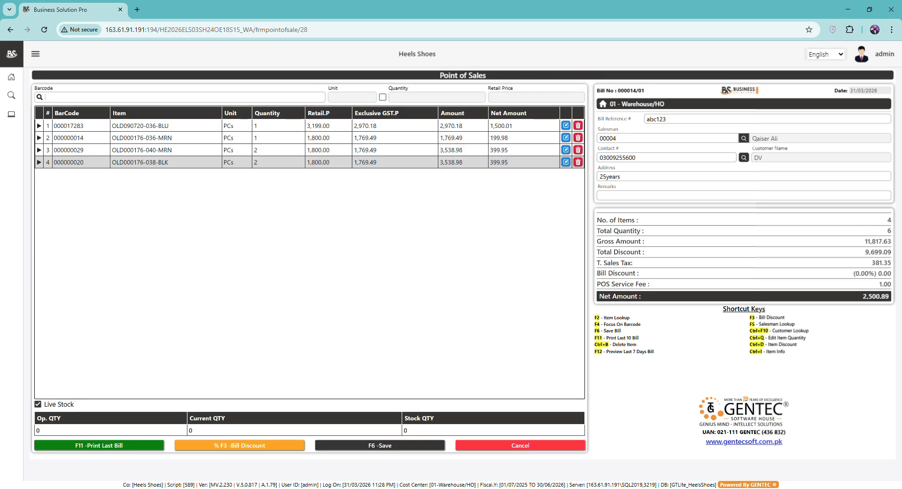
left_click(130, 163)
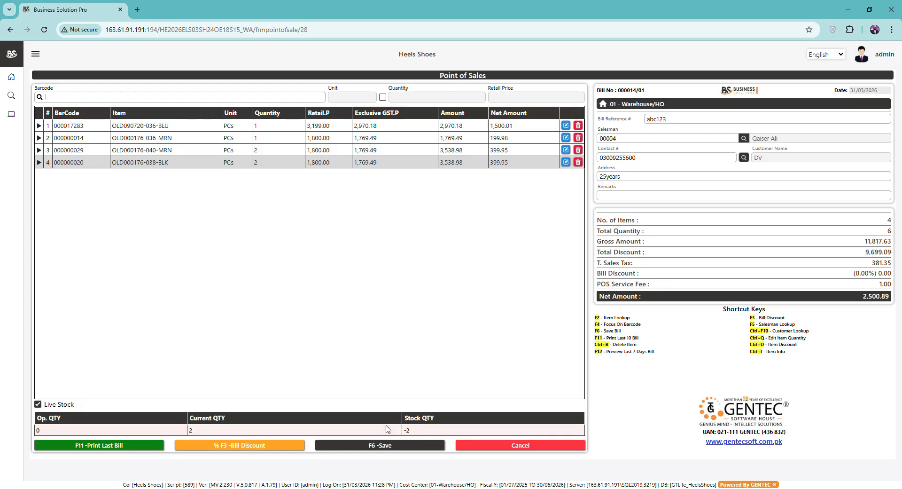
left_click(183, 140)
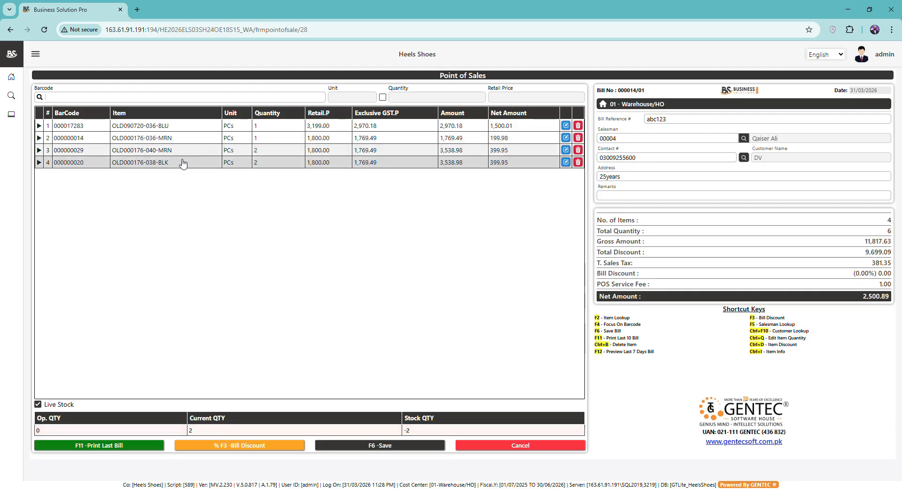
left_click(179, 150)
left_click(178, 138)
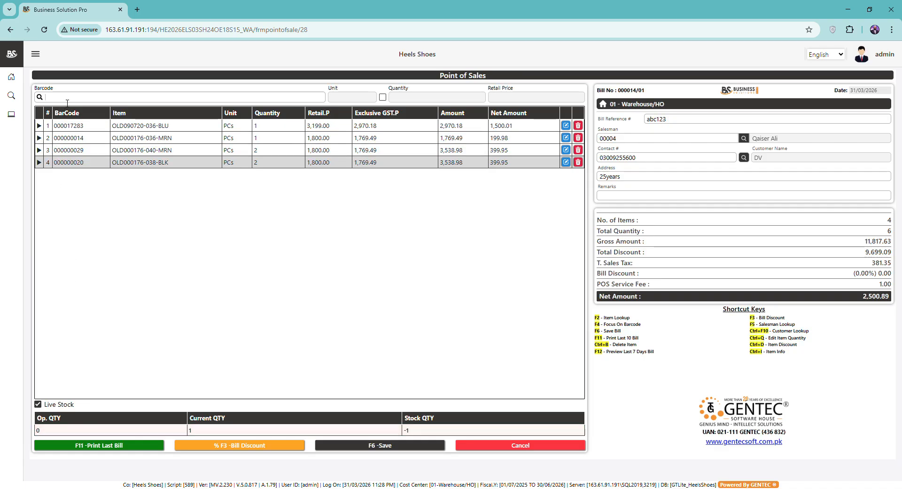
Step: Add OLD000131-042-BLK and two OLD000176-039-BLK to the bill from the item lookup
key("F2")
key("Down")
key("Down")
key("Down")
key("Down")
key("Down")
key("Down")
key("Down")
key("Return")
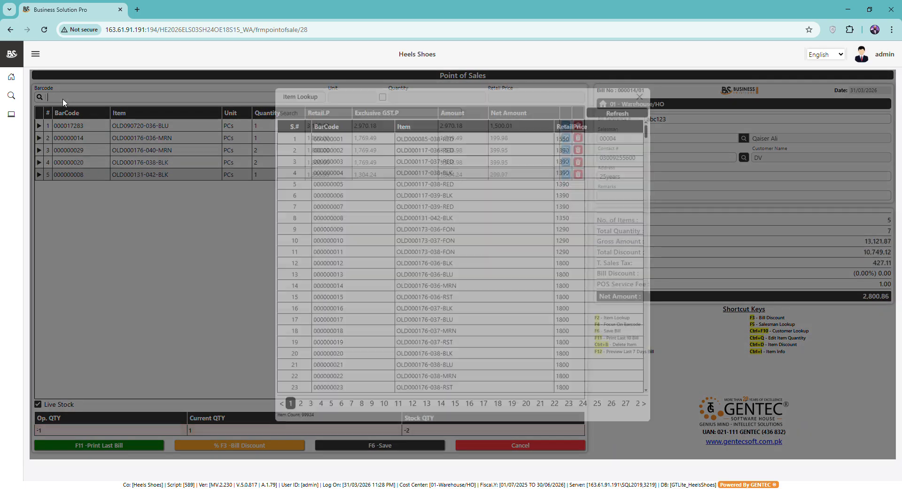
key("F2")
key("Down")
key("Down")
key("Down")
key("Down")
key("Down")
key("Down")
key("Down")
key("Down")
key("Down")
key("Down")
key("Down")
key("Down")
key("Down")
key("Down")
key("Down")
key("Down")
key("Down")
key("Down")
key("Down")
key("Down")
key("Return")
key("F2")
key("Down")
key("Down")
key("Down")
key("Down")
key("Down")
key("Down")
key("Down")
key("Down")
key("Down")
key("Down")
key("Down")
key("Down")
key("Down")
key("Down")
key("Down")
key("Down")
key("Down")
key("Down")
key("Down")
key("Down")
key("Return")
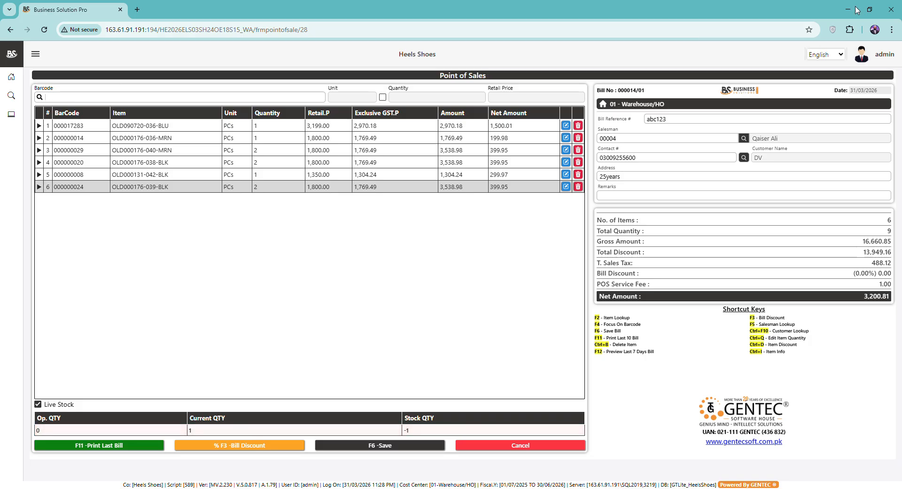
Step: Delete the OLD000176-040-MRN line and bring up the admin check for a bill discount
left_click(577, 149)
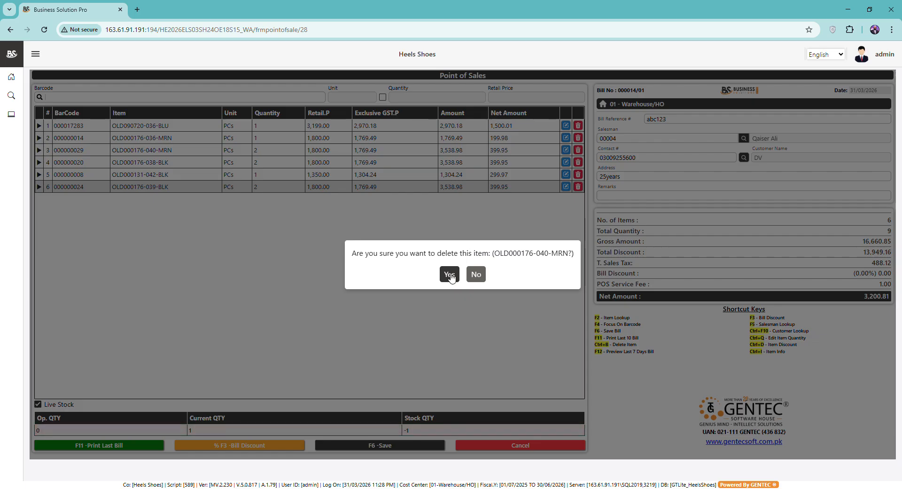
left_click(450, 276)
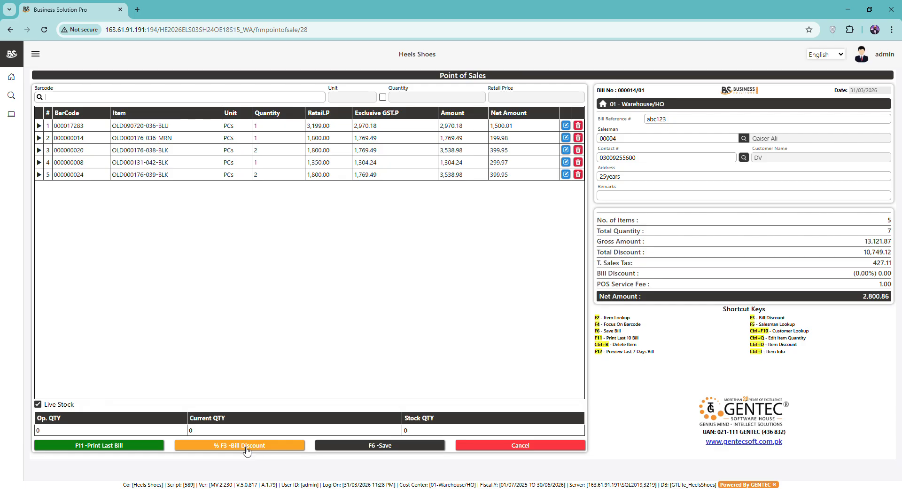
left_click(248, 447)
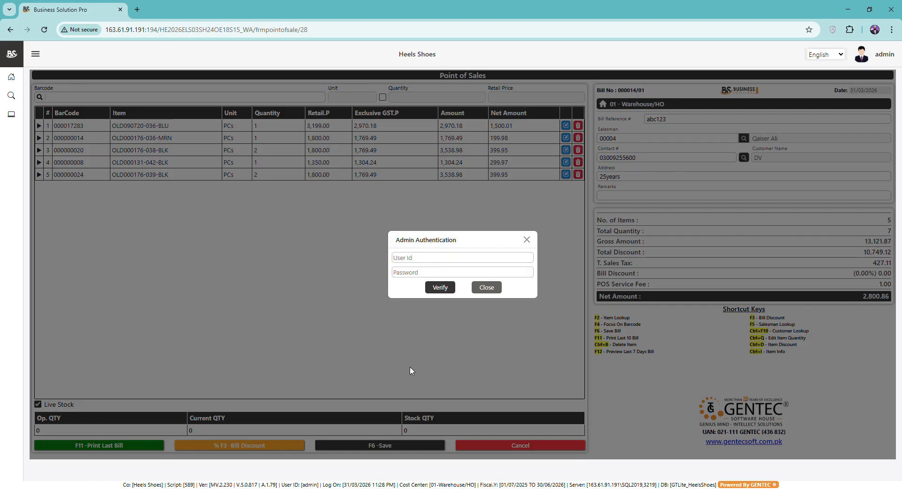
Step: Verify the admin user ID and password to unlock bill discounting
type("gentec")
key("Tab")
type("**********")
left_click(437, 287)
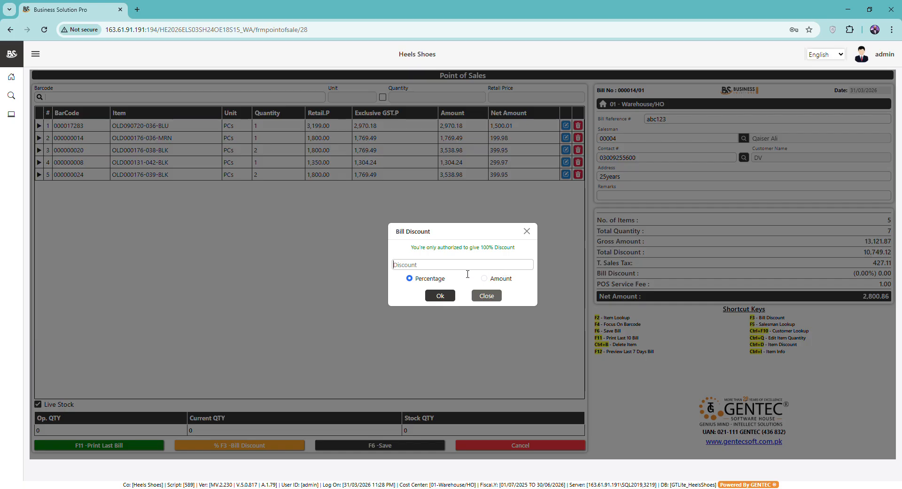
Step: Apply a 20% percentage discount to the whole bill, giving net amount 2,240.89
type("10")
key("BackSpace")
type("20")
left_click(503, 280)
left_click(424, 268)
type("1000")
left_click(428, 281)
left_click(422, 271)
type("20")
left_click(440, 296)
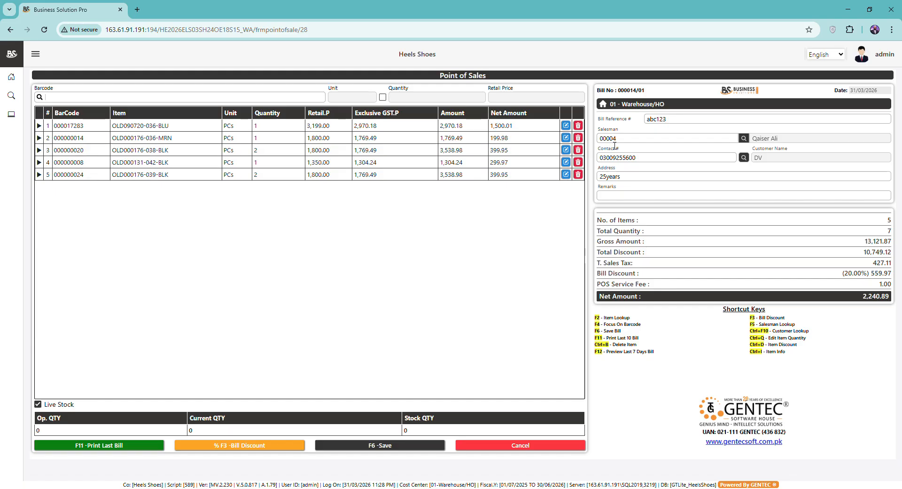
Step: Add one OLD000117-038-RED to the bill, keeping the existing discount, for net 3,352.89
left_click(623, 142)
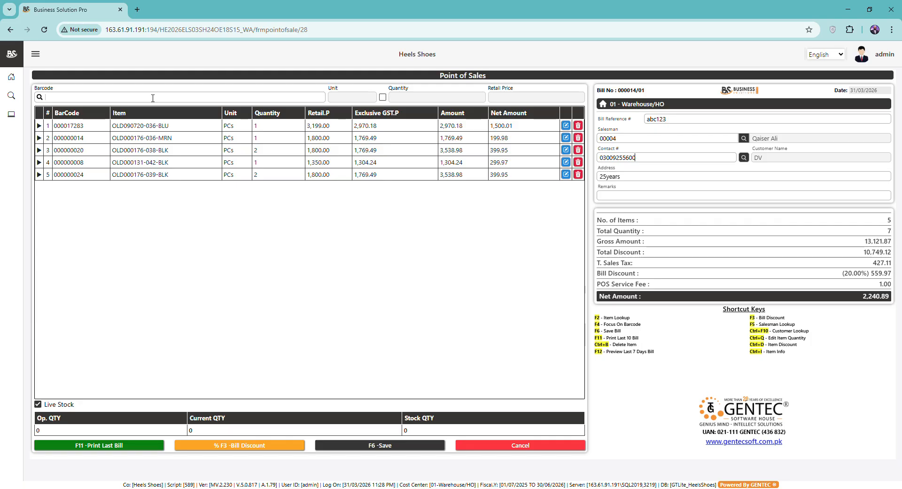
key("F2")
key("Down")
key("Down")
key("Down")
key("Down")
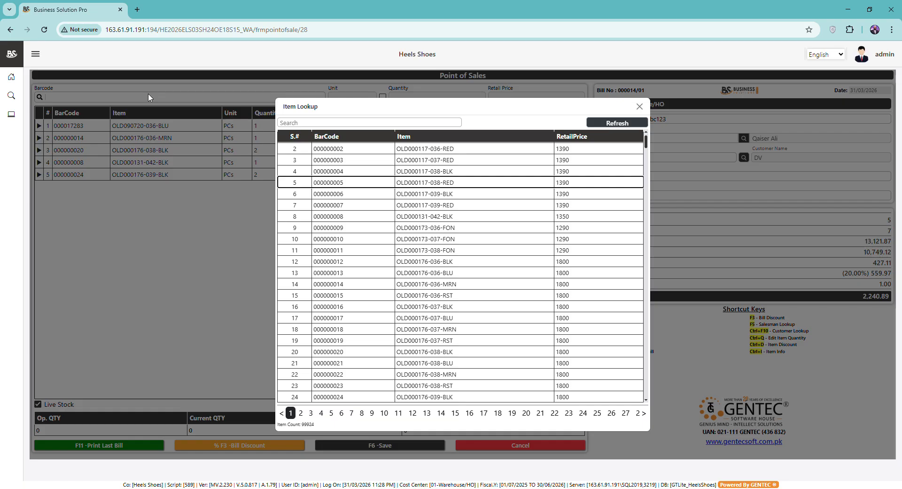
key("Return")
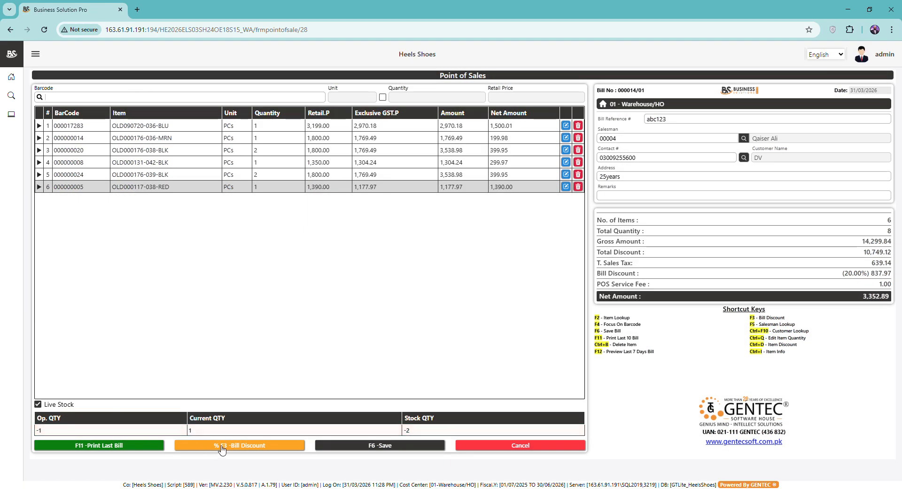
left_click(222, 450)
left_click(493, 287)
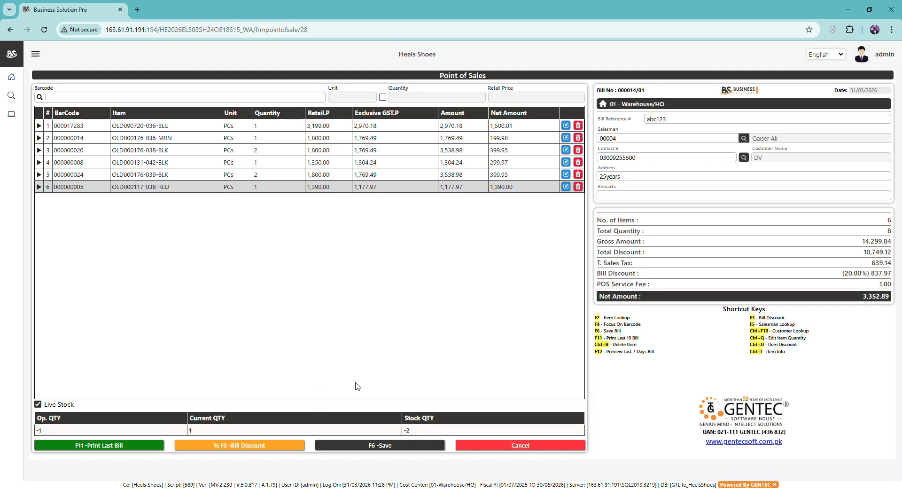
Step: Turn off Live Stock and save the bill to reach the Tender dialog at 3,352.89
left_click(38, 404)
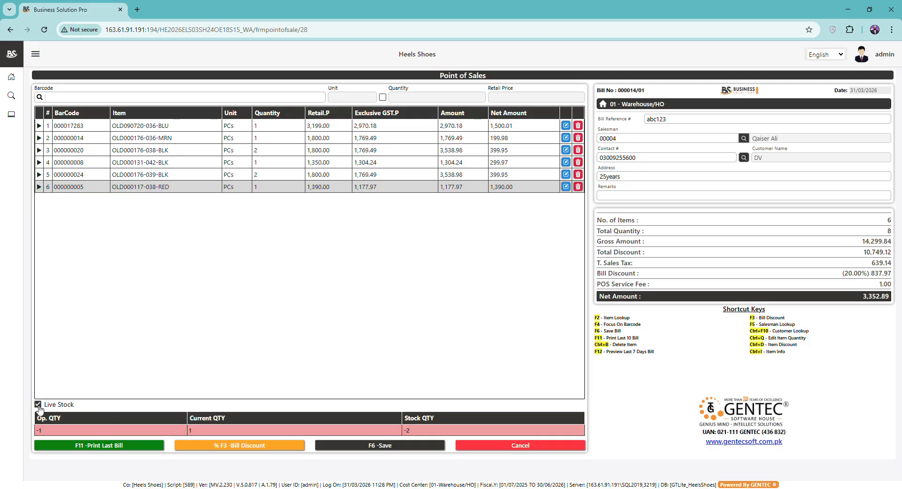
left_click(397, 447)
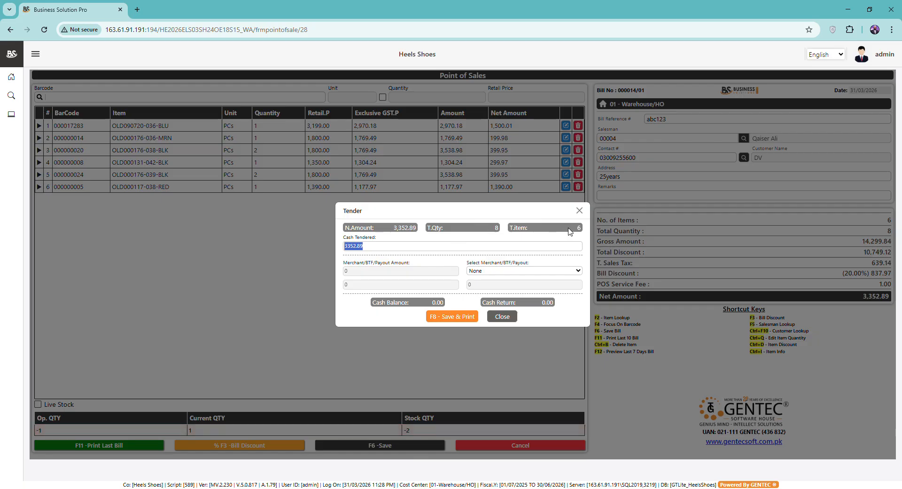
Step: Enter 5000 cash tendered, then route the full 3352.89 to the Keenu merchant
type("5000")
left_click(520, 271)
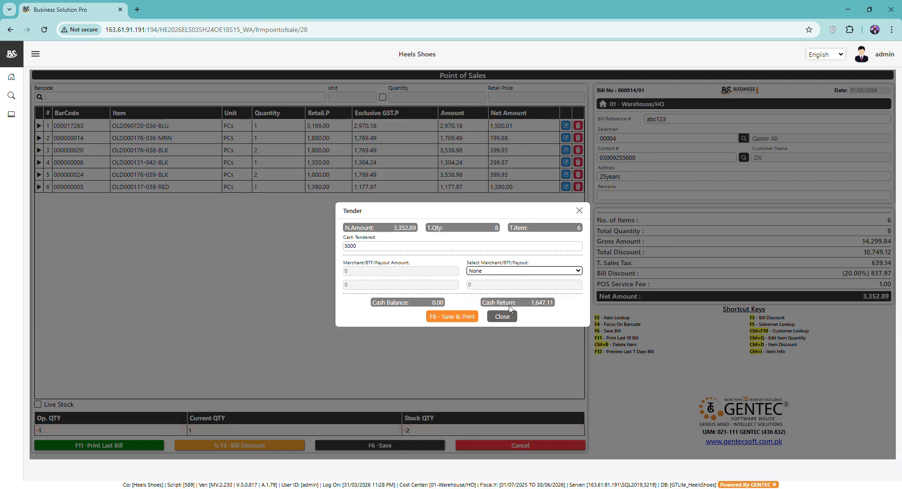
key("Down")
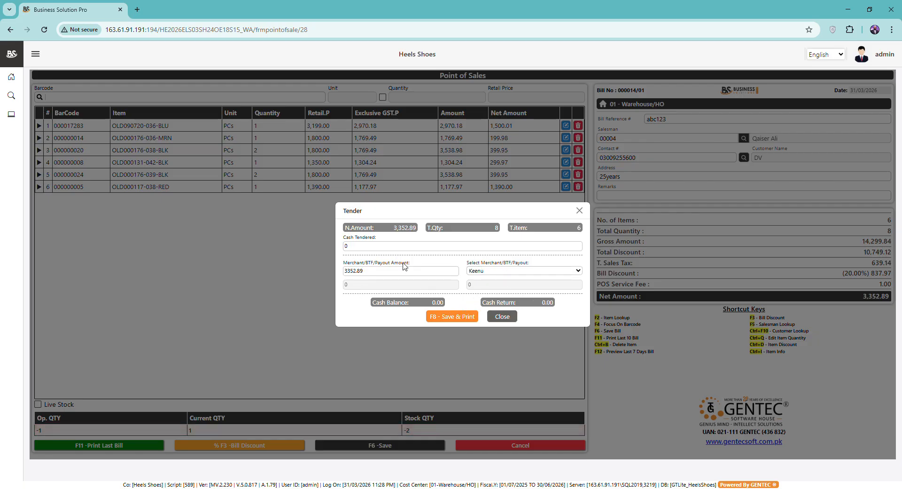
Step: Edit the merchant payment amount and re-enter cash tendered as 5000
left_click(495, 270)
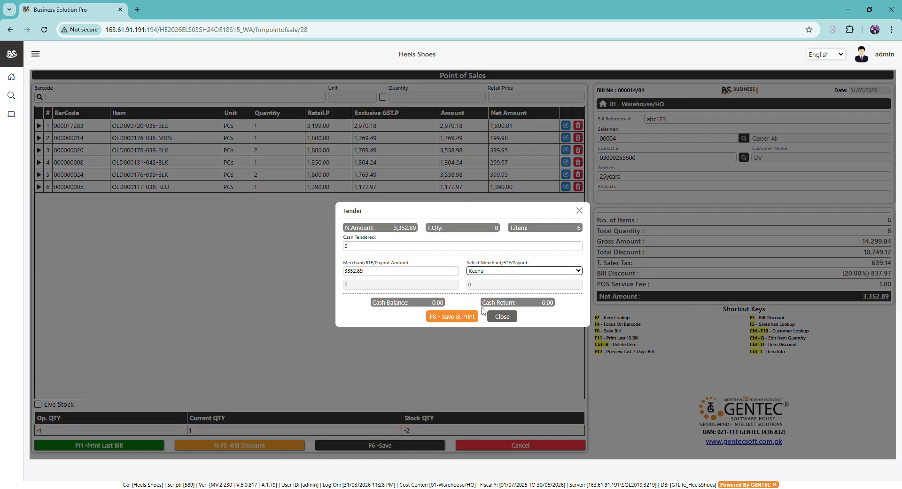
left_click(391, 274)
left_click(425, 245)
left_click(416, 275)
type("2")
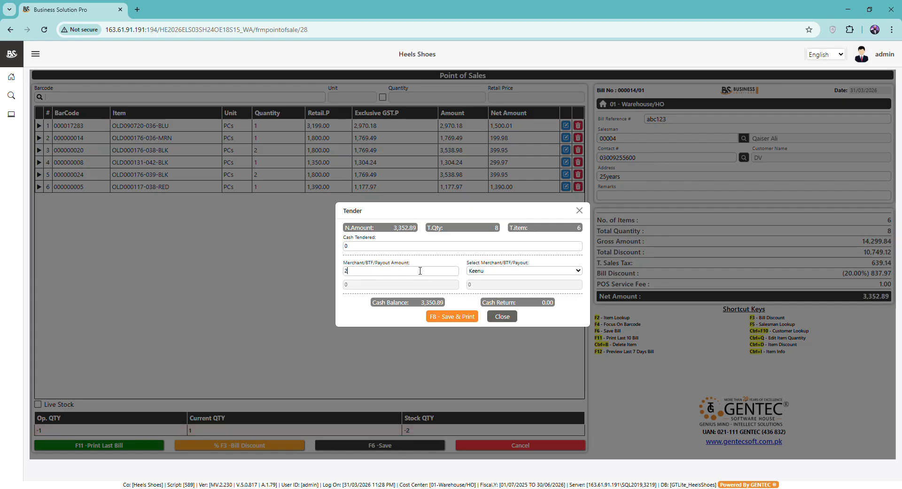
left_click(392, 246)
type("1352")
key("BackSpace")
key("BackSpace")
type("5000")
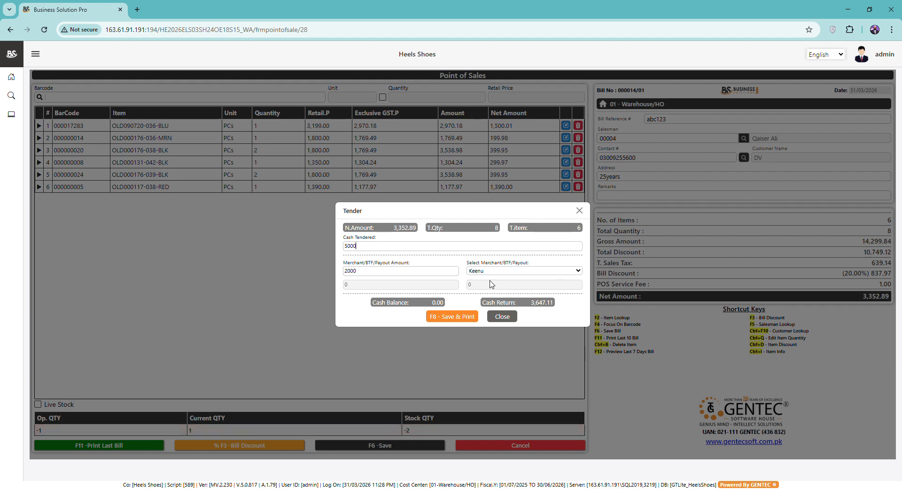
Step: Set the merchant payout back to None and tender 5000 cash, leaving 1,647.11 change
left_click(515, 276)
left_click(479, 281)
left_click(376, 250)
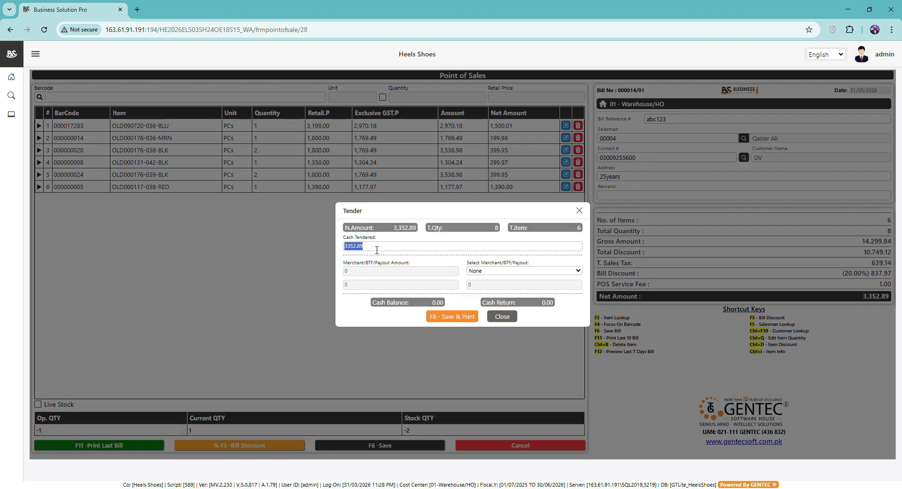
type("5000")
Step: Save bill 000014/01 as a cash sale and review its 13-sheet receipt showing net total 3,353
left_click(454, 316)
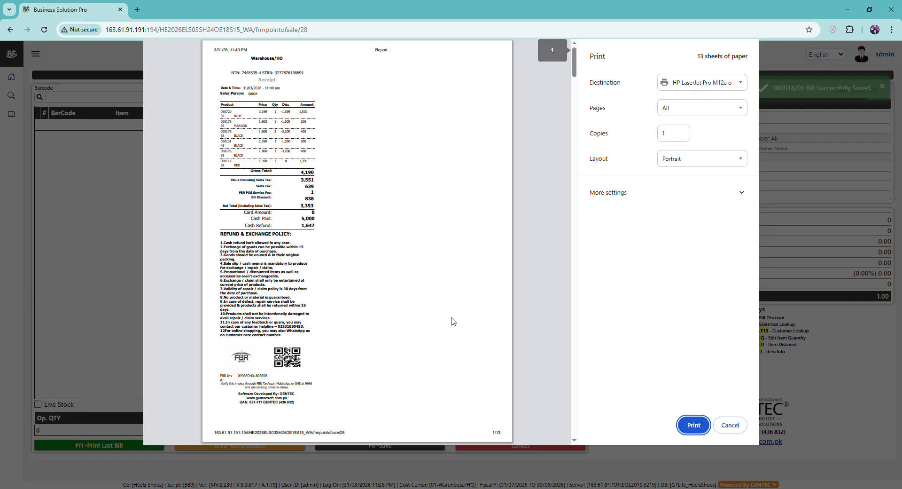
scroll(454, 322, "up", 3)
scroll(454, 321, "up", 3)
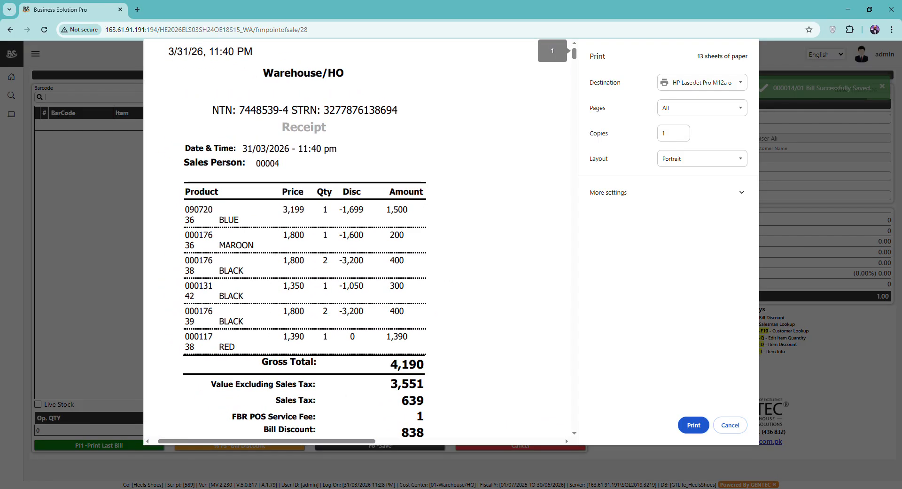
scroll(453, 321, "down", 3)
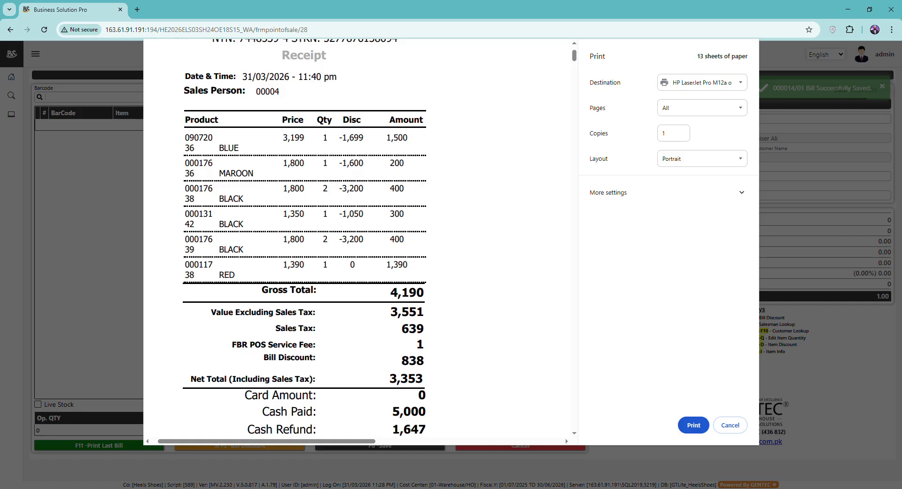
scroll(357, 234, "down", 2)
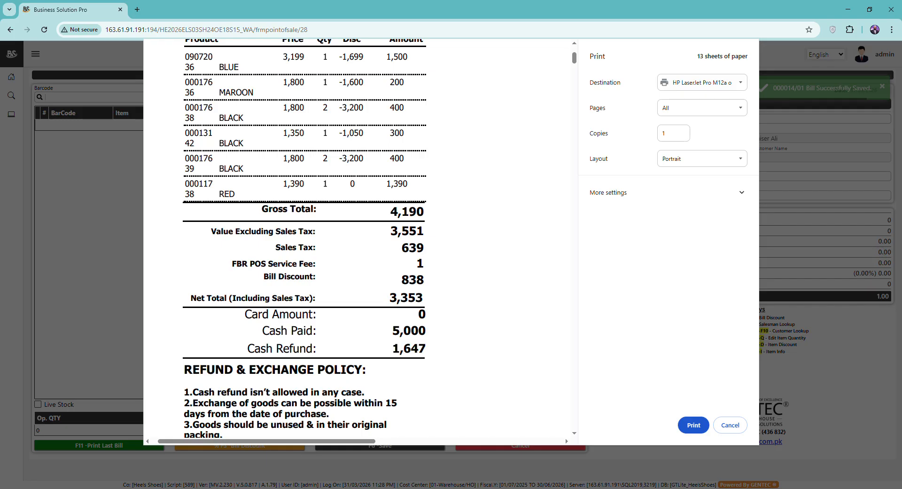
scroll(357, 235, "down", 5)
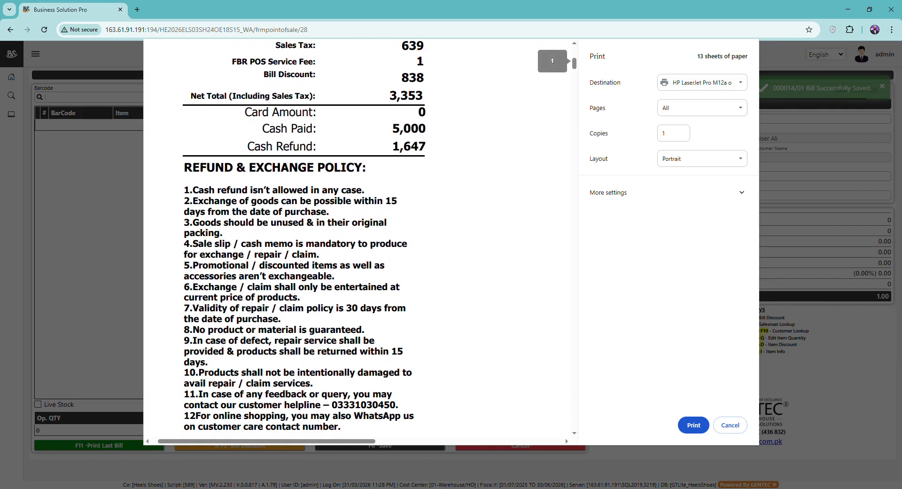
scroll(357, 234, "down", 4)
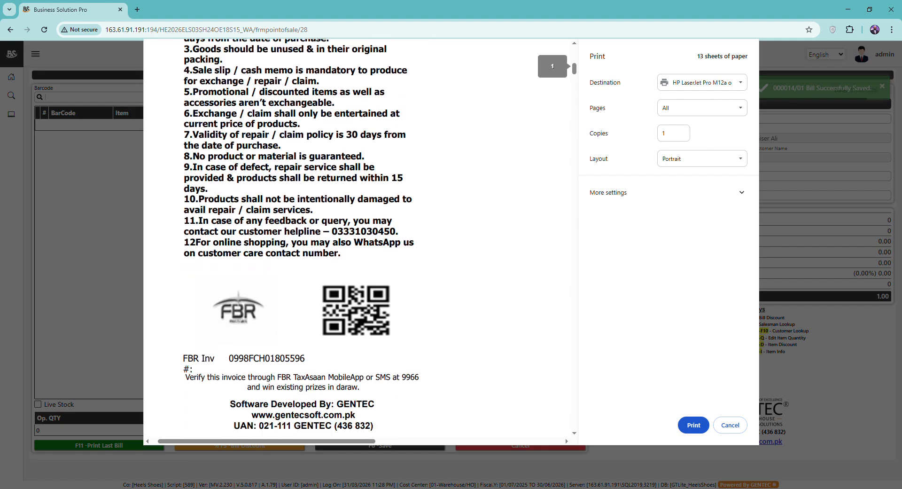
scroll(358, 235, "up", 6)
scroll(358, 235, "up", 7)
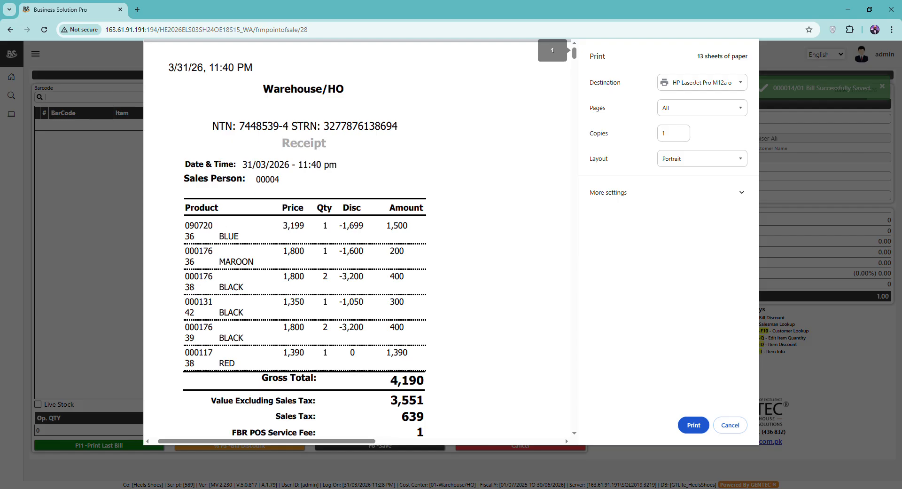
key("Escape")
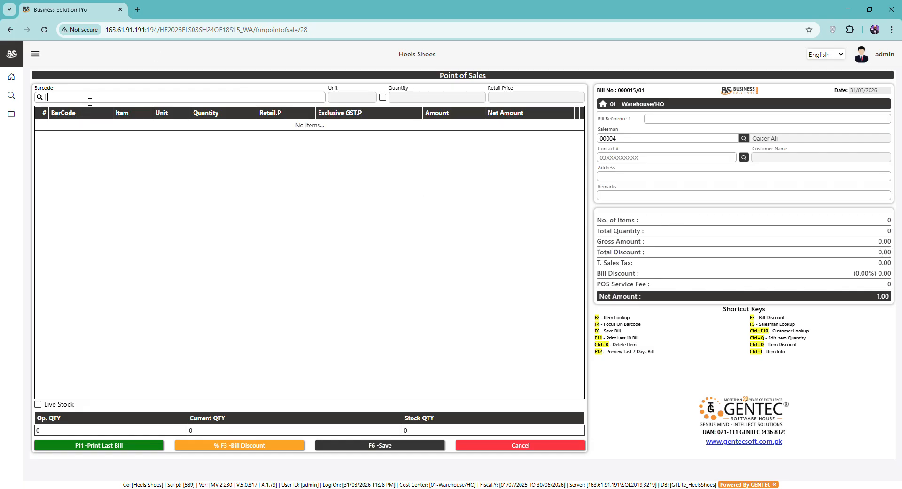
Step: Add items OLD000117-038-RED and OLD000117-039-BLK to the new bill 000015/01
key("F2")
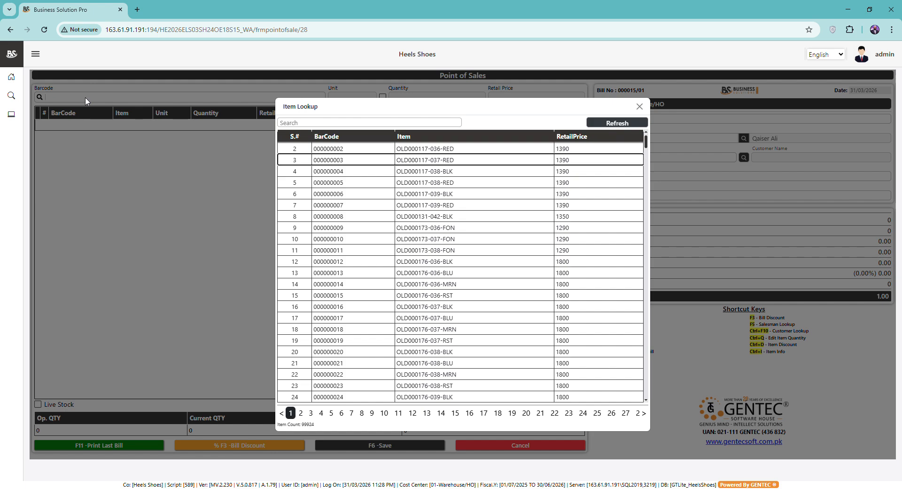
key("Return")
key("F2")
key("Down")
key("Down")
key("Down")
key("Down")
key("Return")
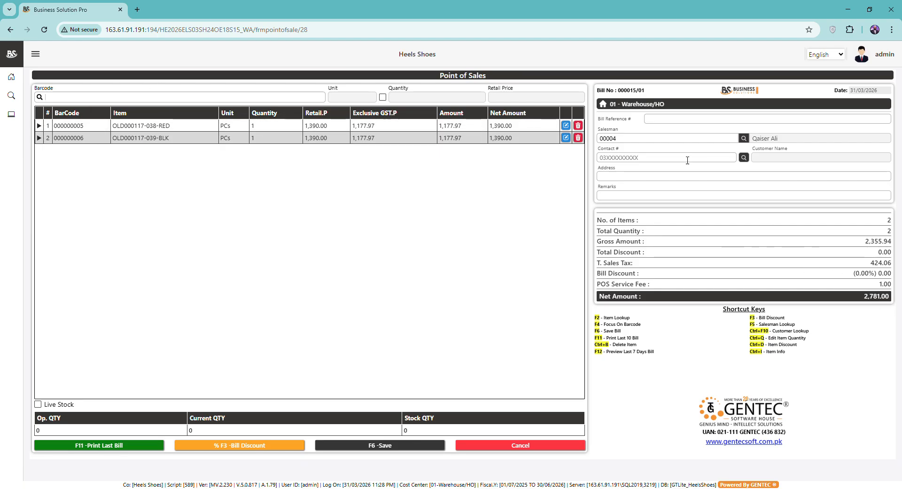
Step: Attach the customer to the bill by entering their contact number
left_click(667, 158)
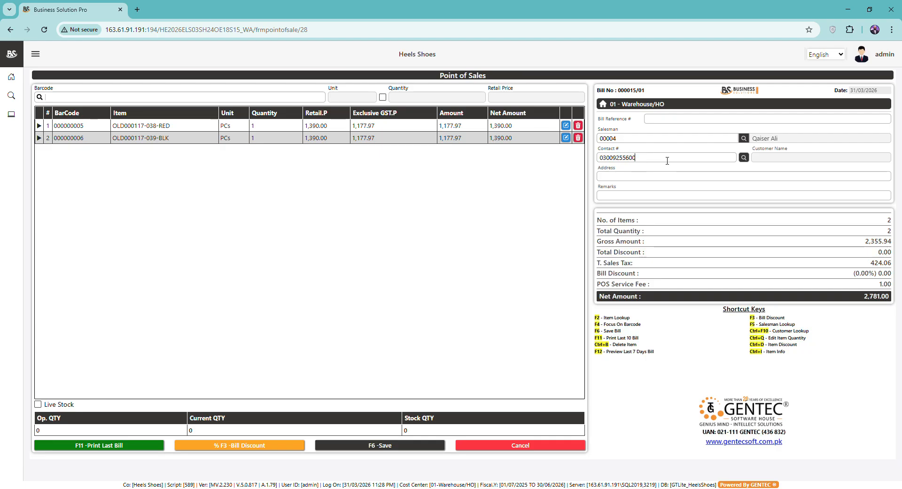
key("Return")
left_click(377, 445)
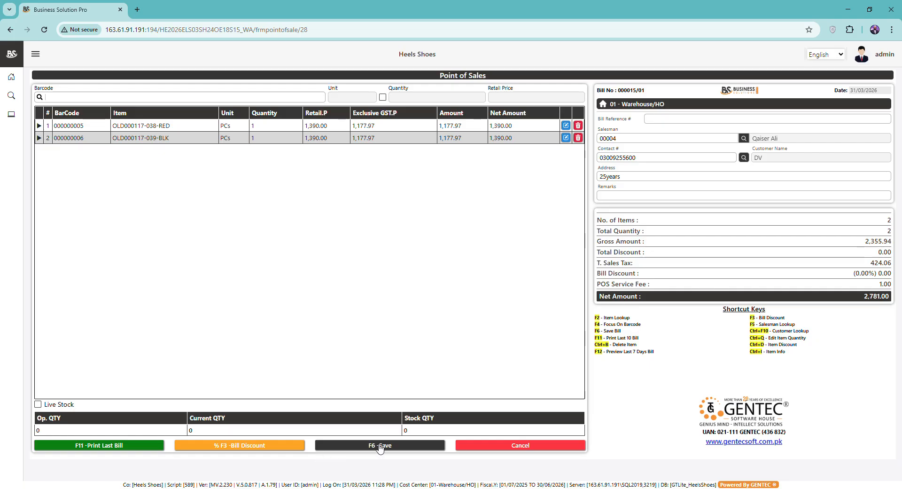
Step: Save the 2,781 bill as a Keenu card payment and preview its receipt without printing
left_click(490, 275)
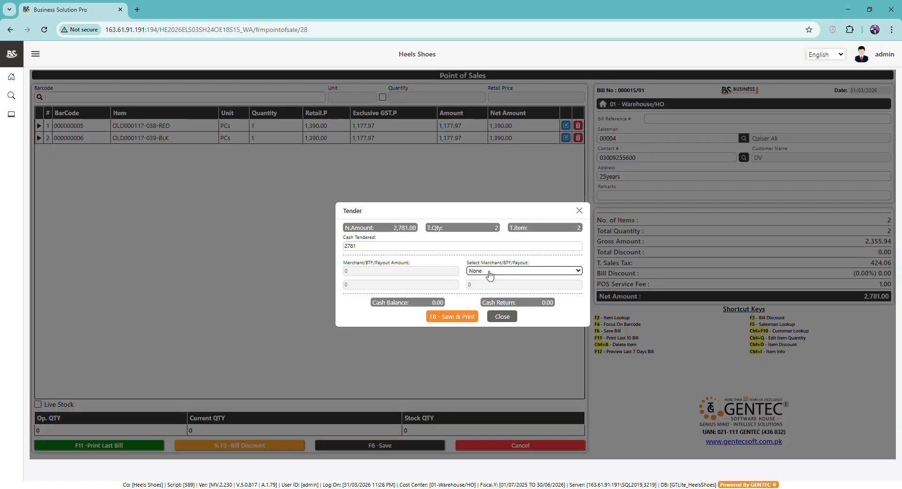
left_click(479, 301)
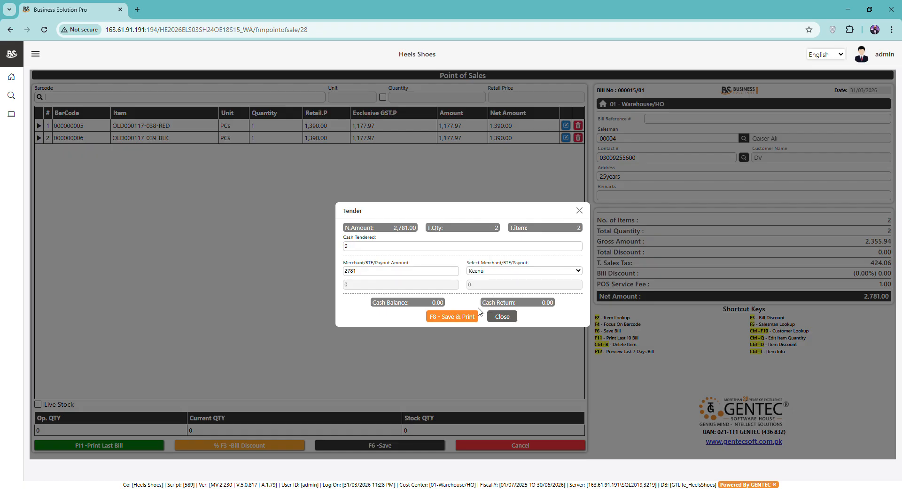
left_click(453, 317)
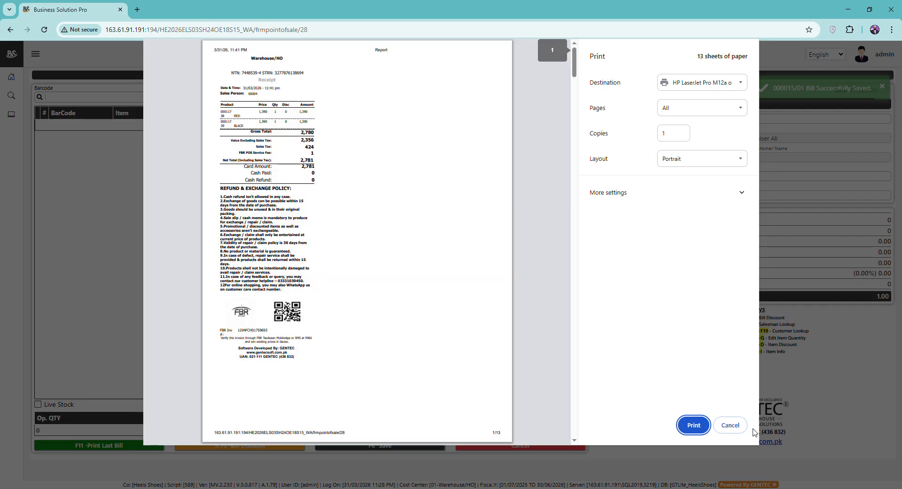
scroll(273, 188, "up", 5)
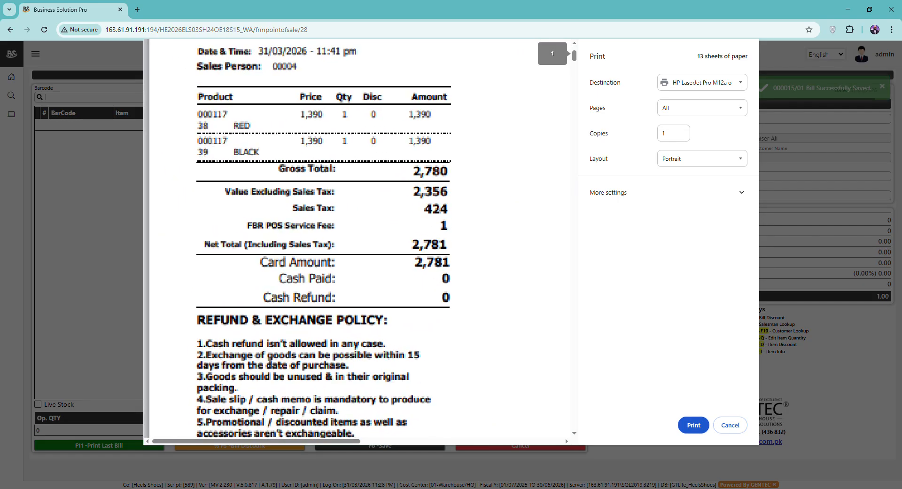
scroll(291, 282, "up", 1)
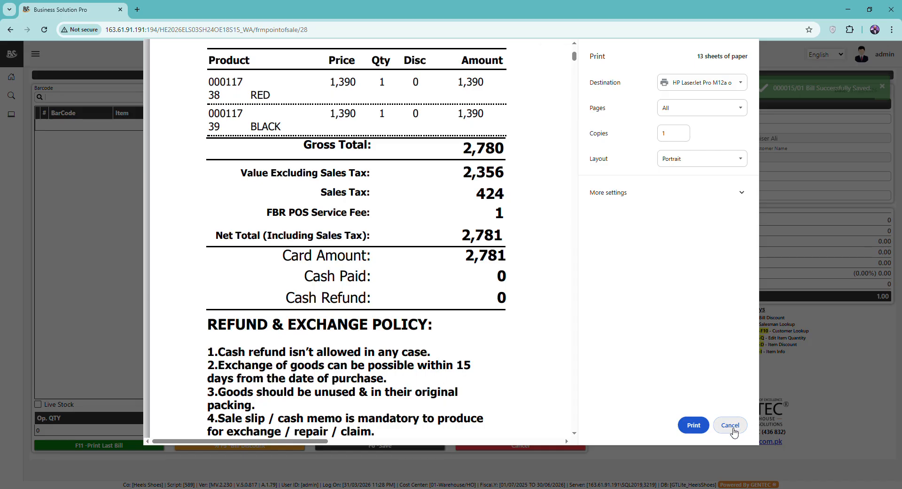
left_click(731, 426)
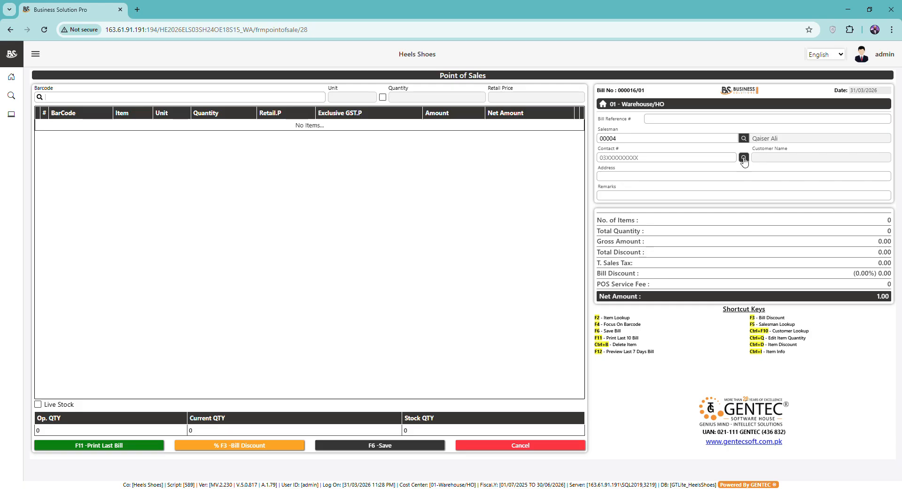